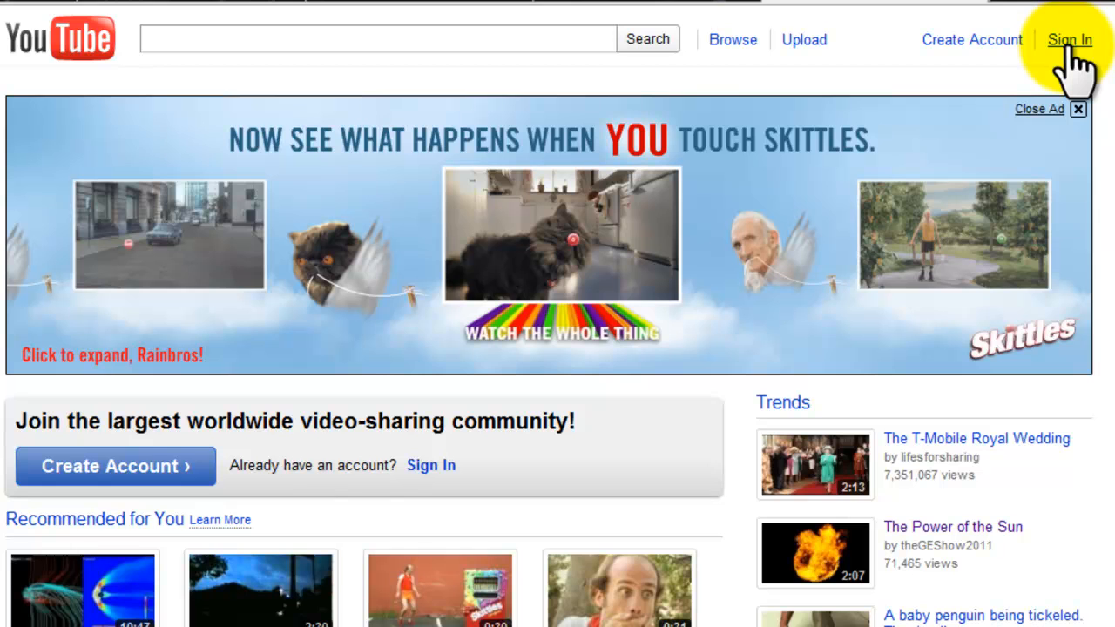
# Sign in to YouTube with the account username and password, with the Stay signed in option enabled.
pyautogui.click(1070, 41)
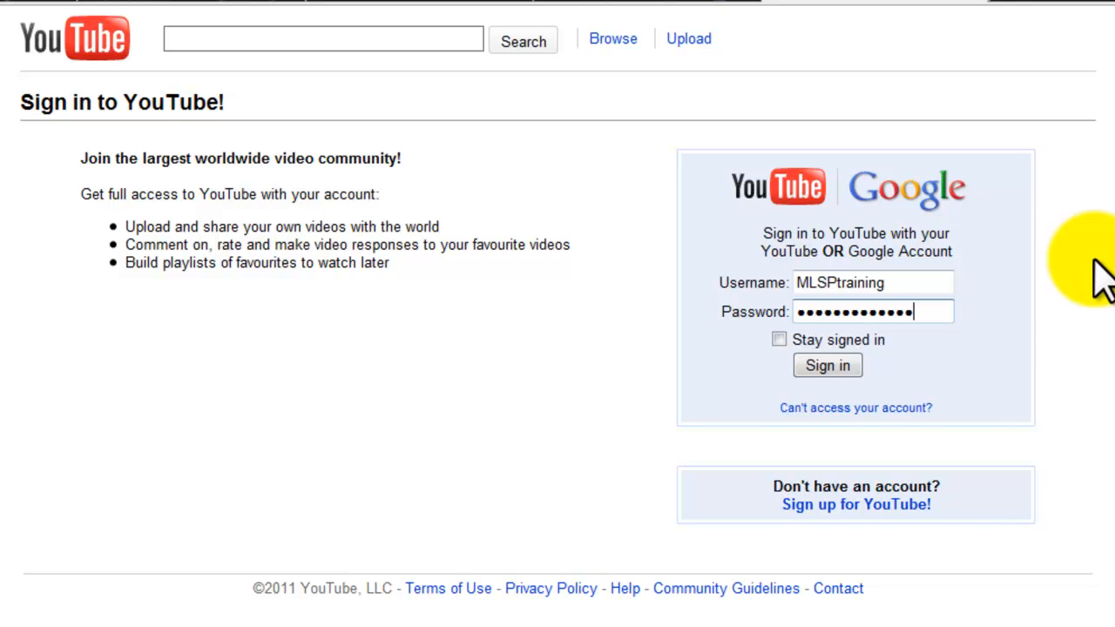
pyautogui.click(778, 339)
pyautogui.click(827, 367)
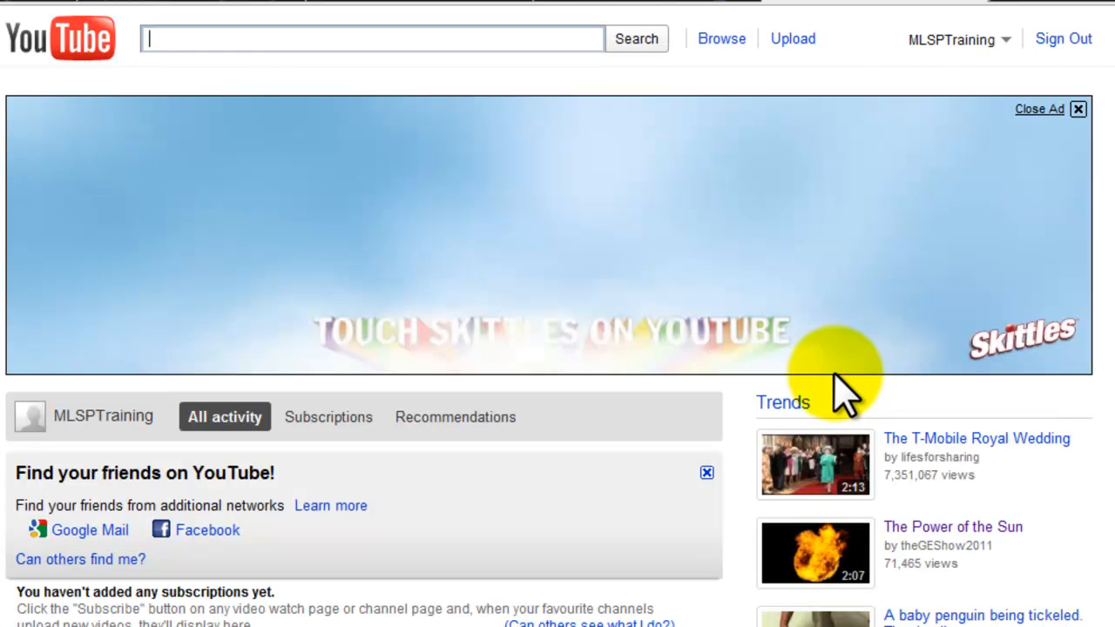
# Open the account settings, upload an image from the computer as the profile picture and save it.
pyautogui.click(1010, 46)
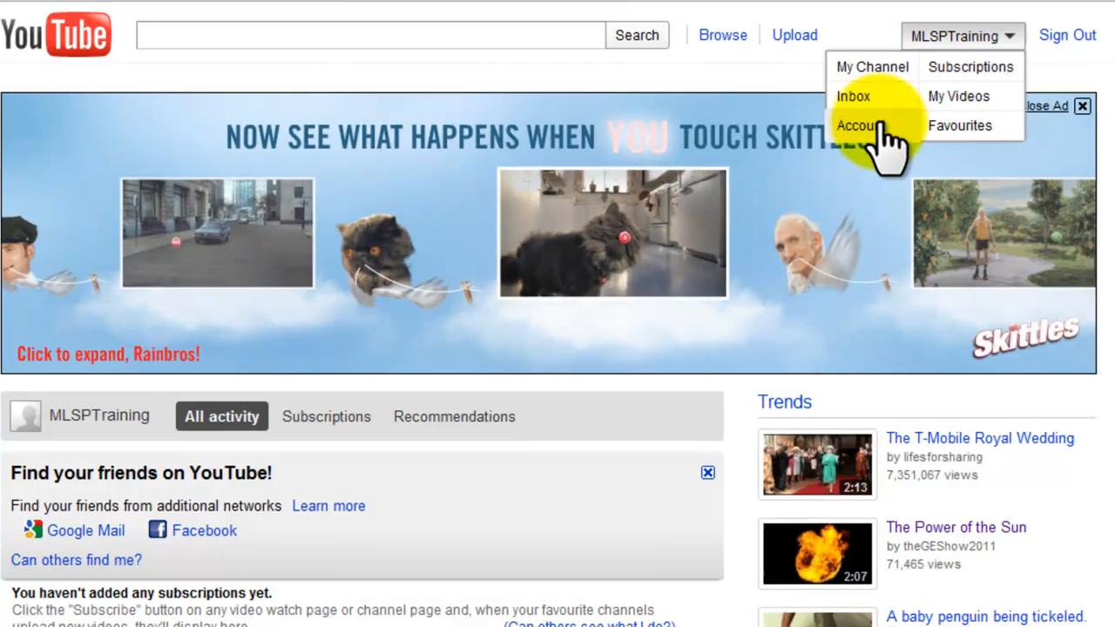
pyautogui.click(880, 130)
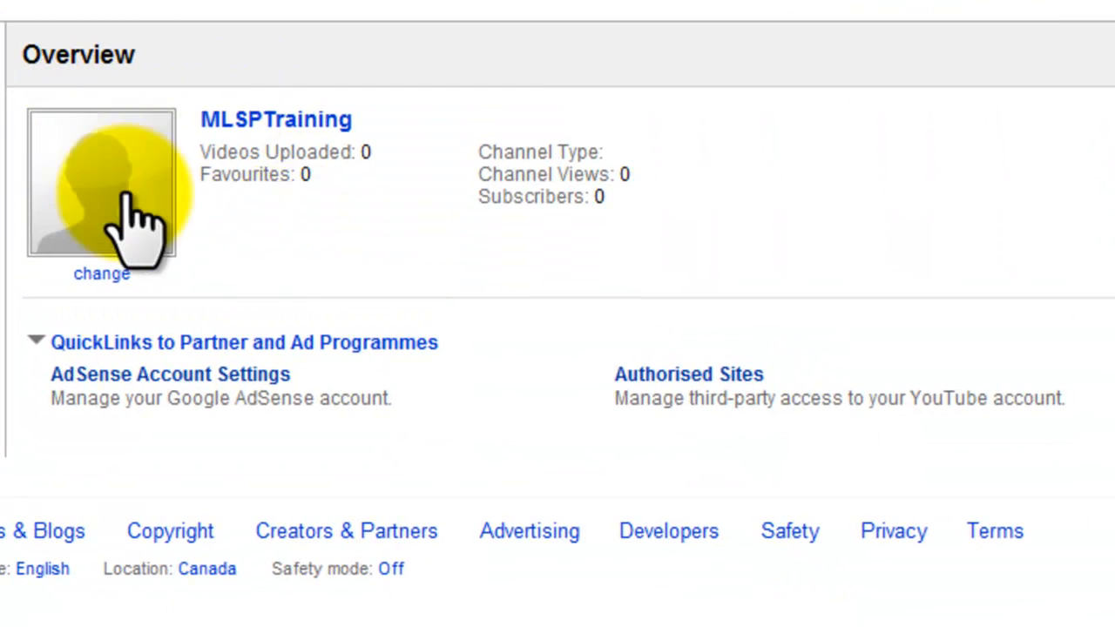
pyautogui.click(102, 274)
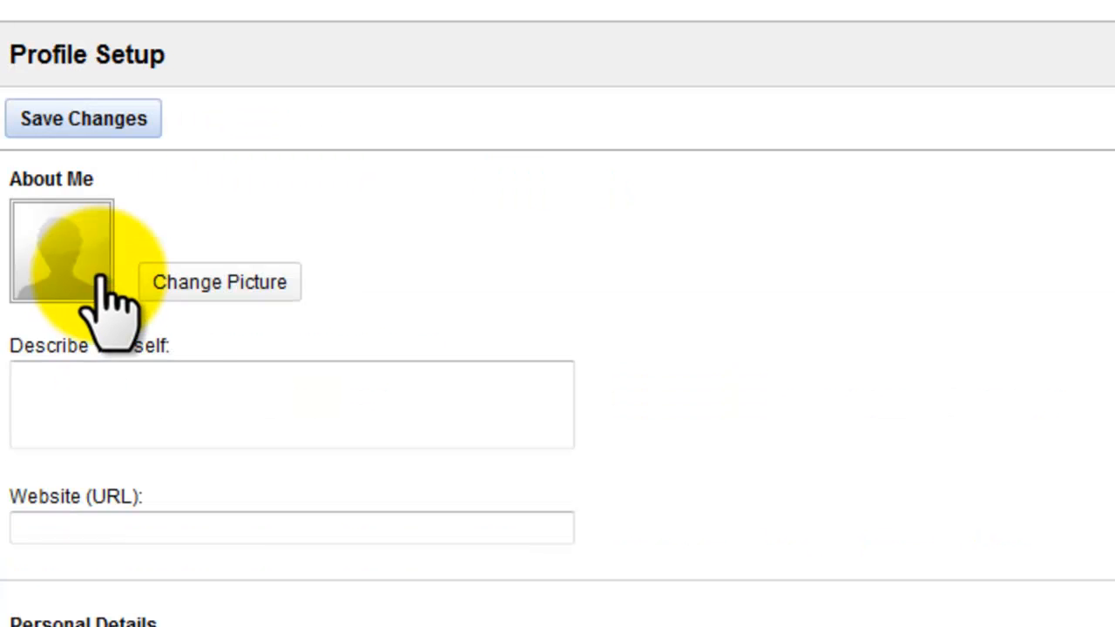
pyautogui.click(189, 283)
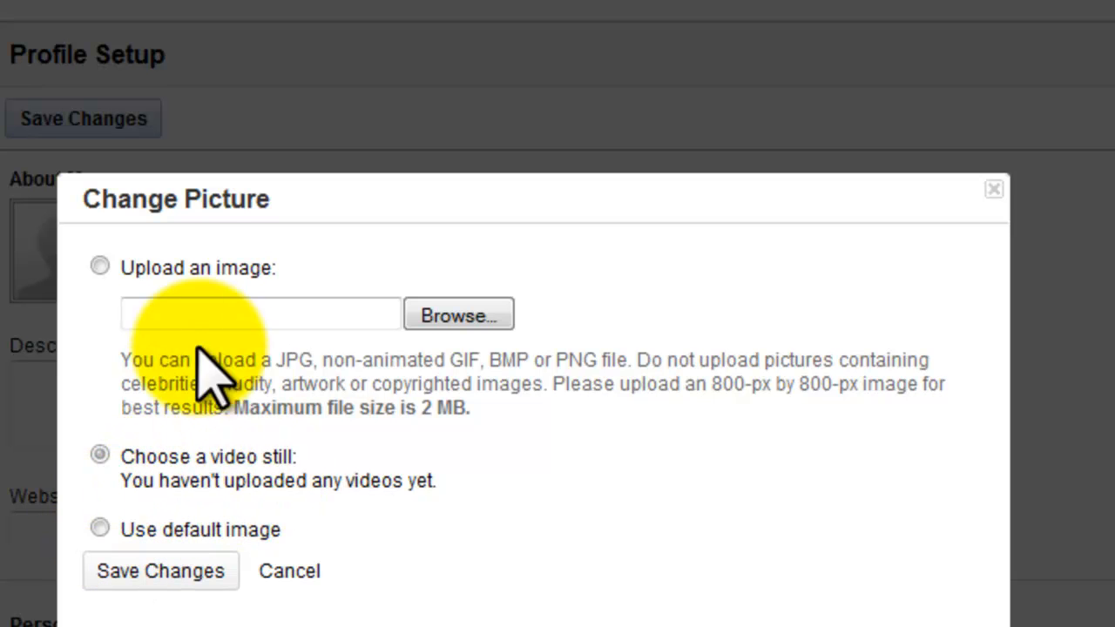
pyautogui.click(458, 315)
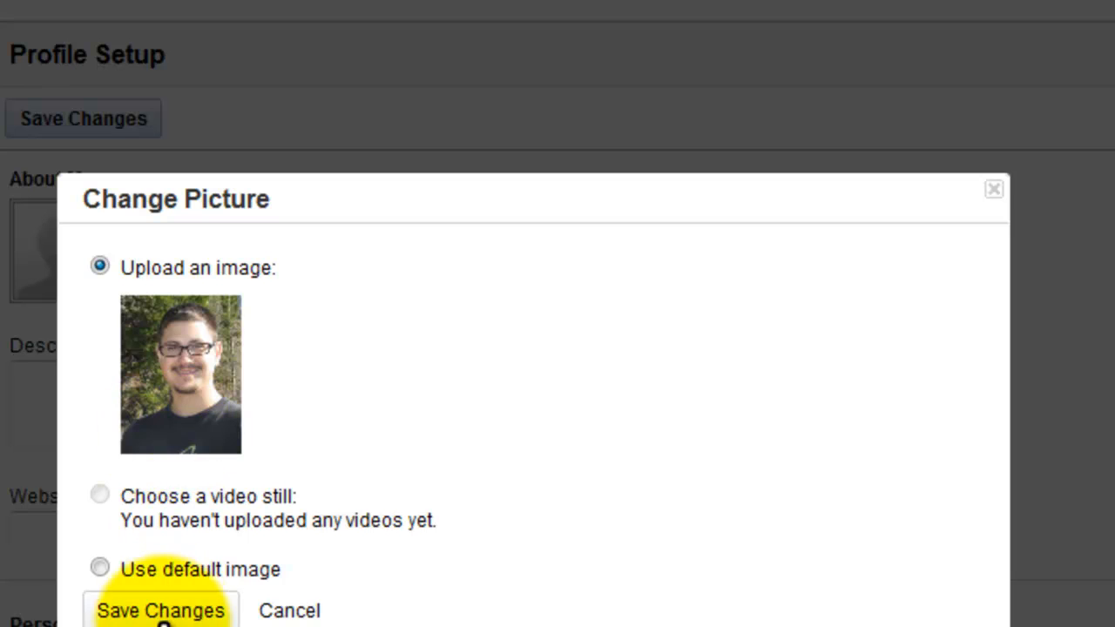
pyautogui.click(161, 610)
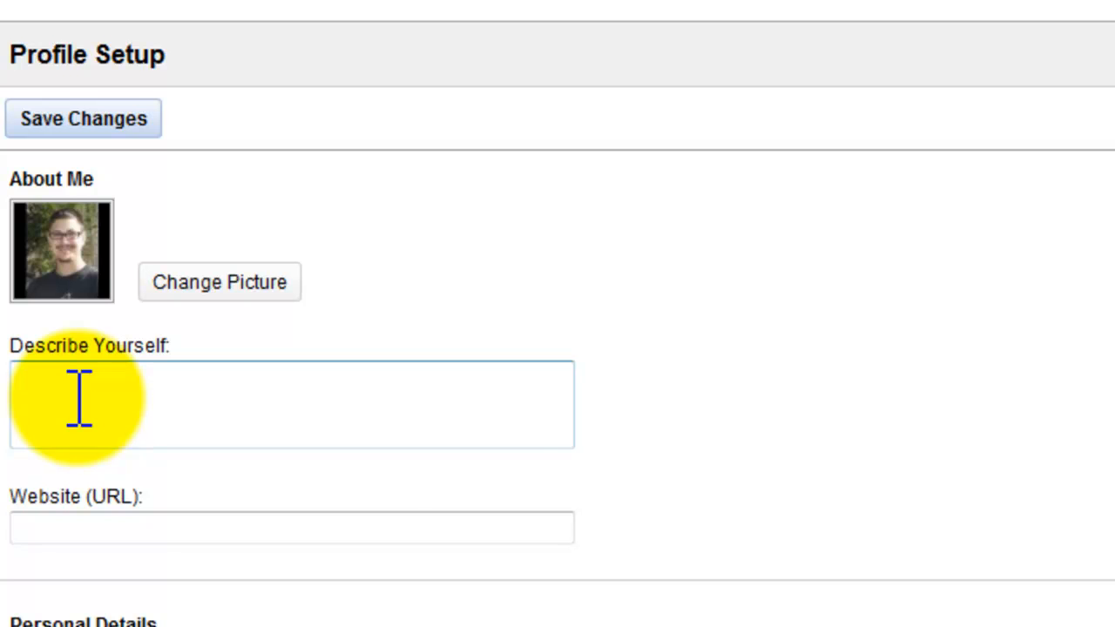
# Paste the prepared self-description and the website URL into the About Me section of the profile.
pyautogui.hotkey('ctrl', 'v')
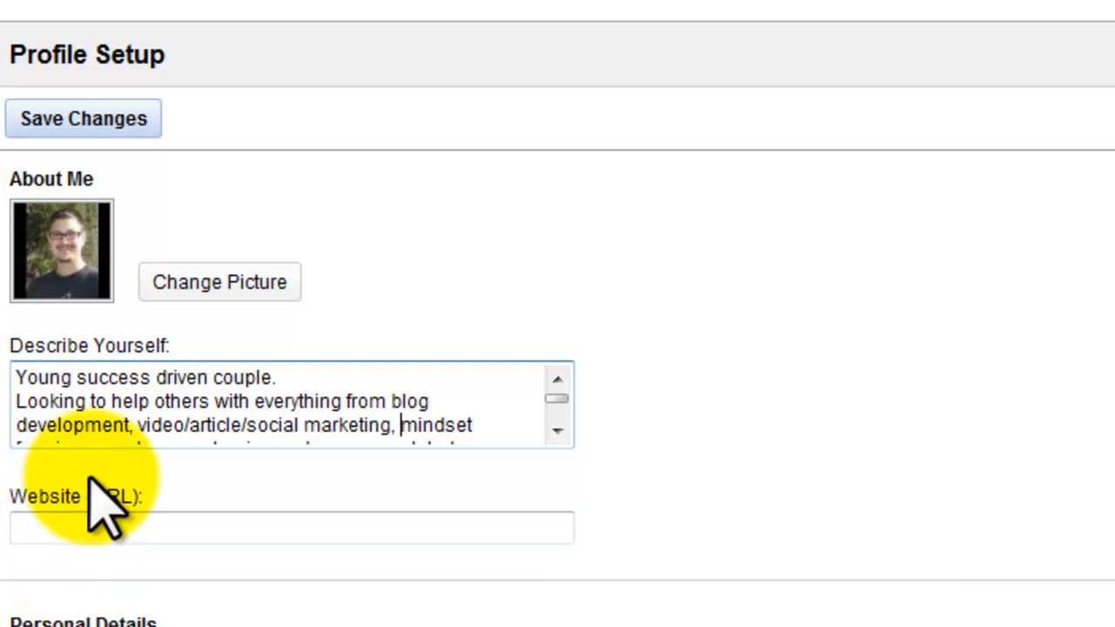
pyautogui.click(257, 516)
pyautogui.write('http://jpthepjmarketer.com')
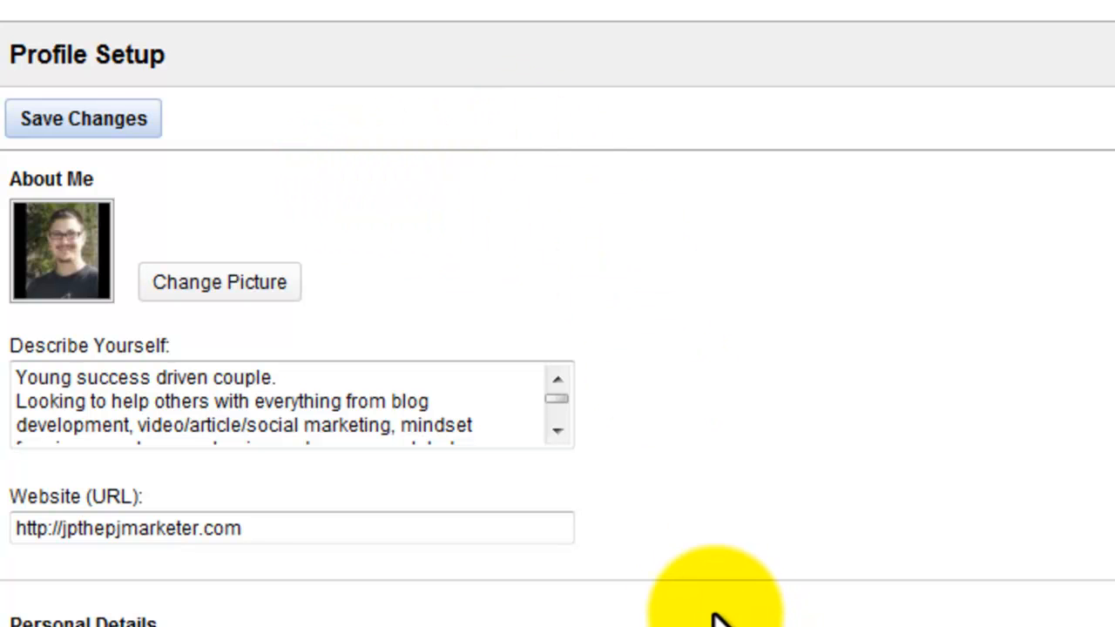
# Fill in the account owner's first and last name under Personal Details.
pyautogui.scroll(-4, 572, 597)
pyautogui.click(117, 341)
pyautogui.write('JP')
pyautogui.press('Tab')
pyautogui.write('Letni')
pyautogui.scroll(-5, 654, 374)
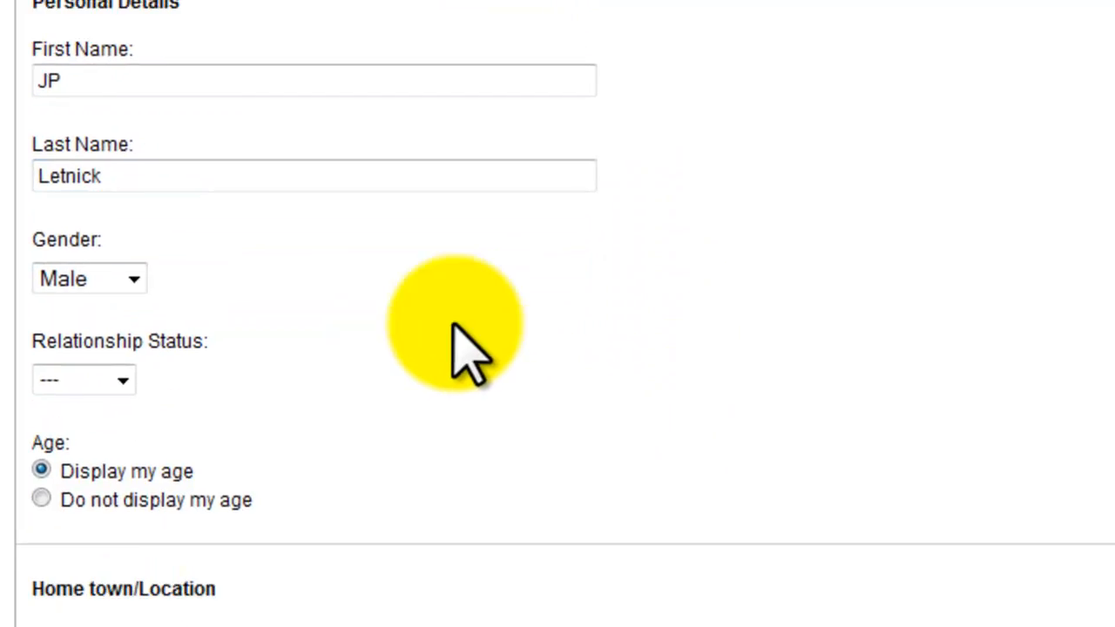
pyautogui.click(140, 180)
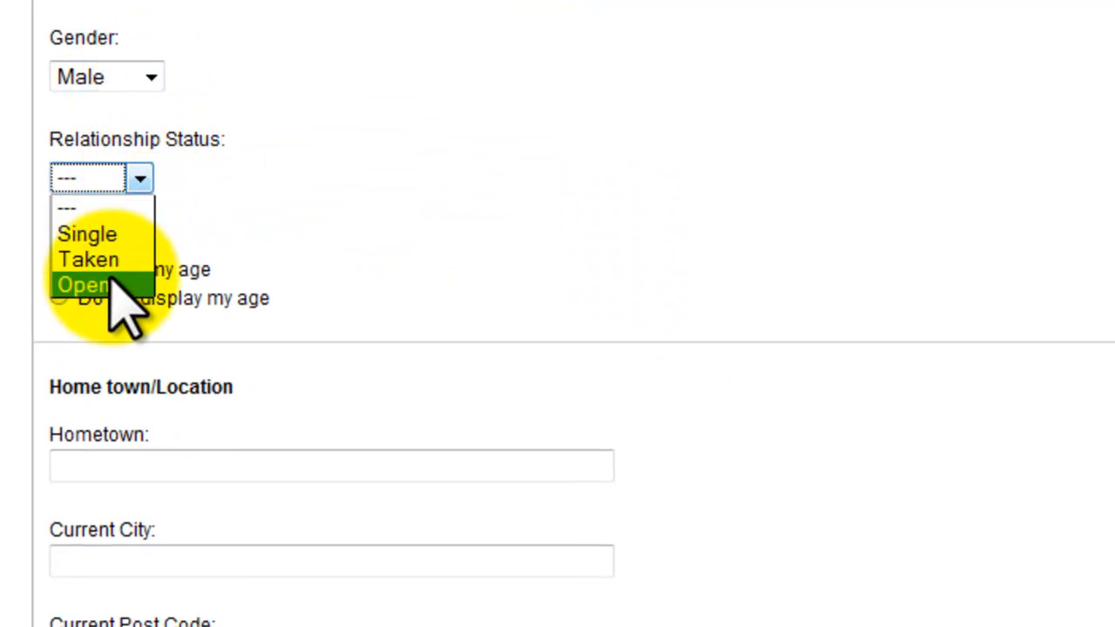
pyautogui.click(131, 191)
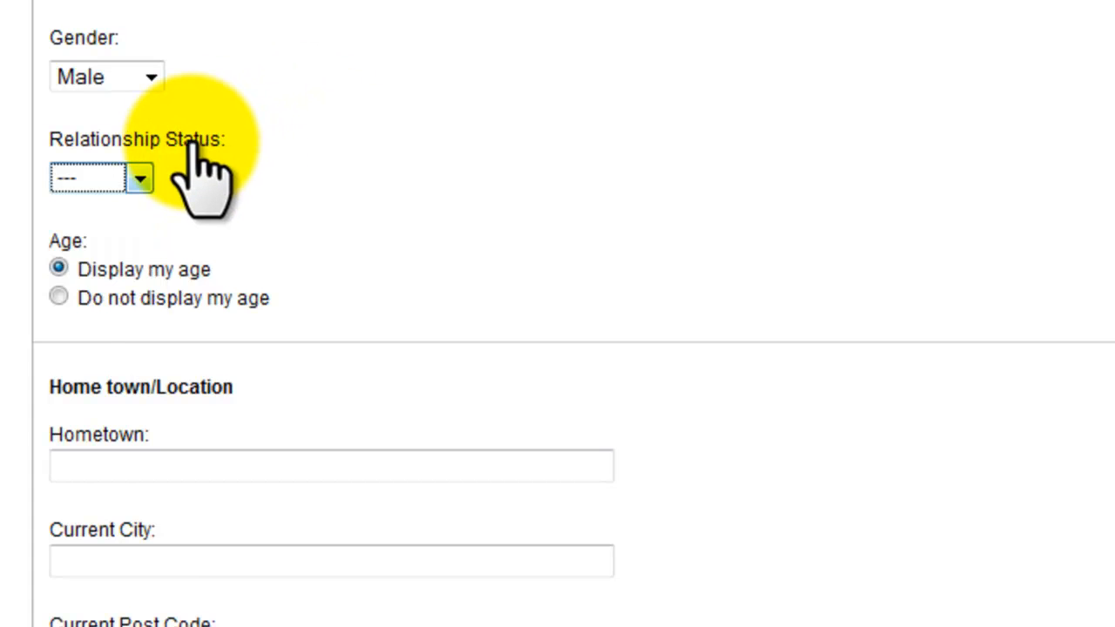
# Set the hometown to Banff and the current city to Kelowna.
pyautogui.scroll(-2, 219, 179)
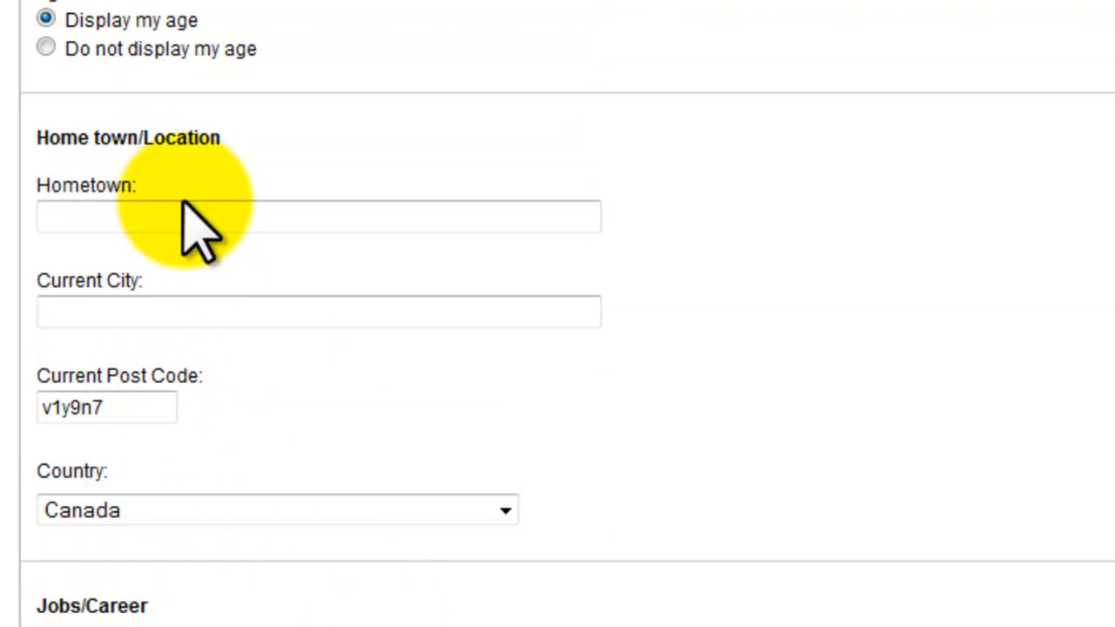
pyautogui.click(112, 217)
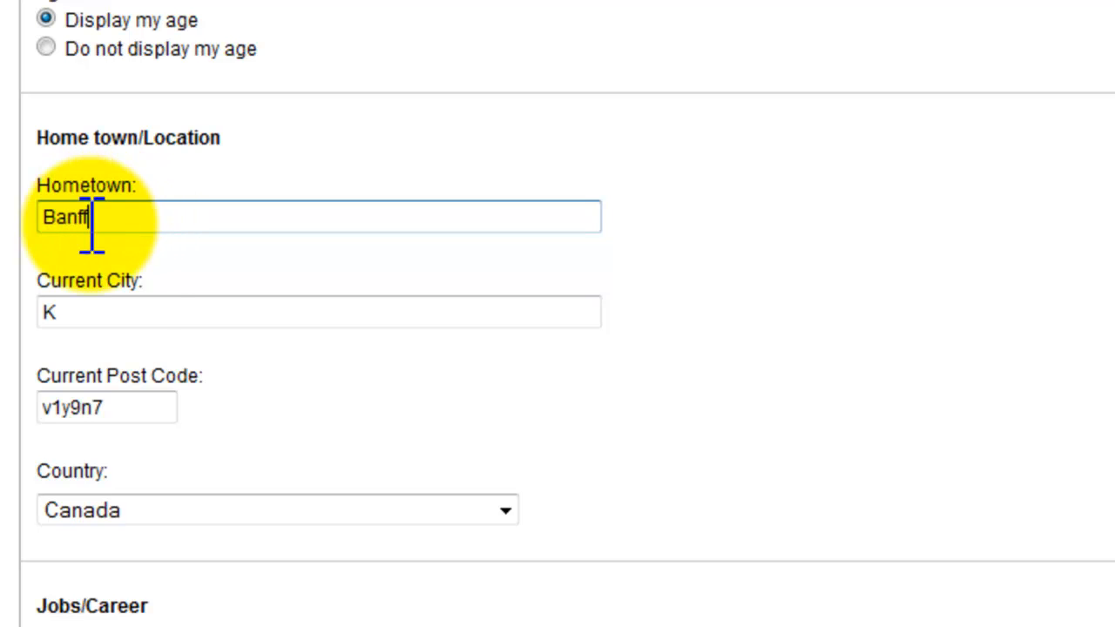
pyautogui.click(102, 313)
pyautogui.write('elwo')
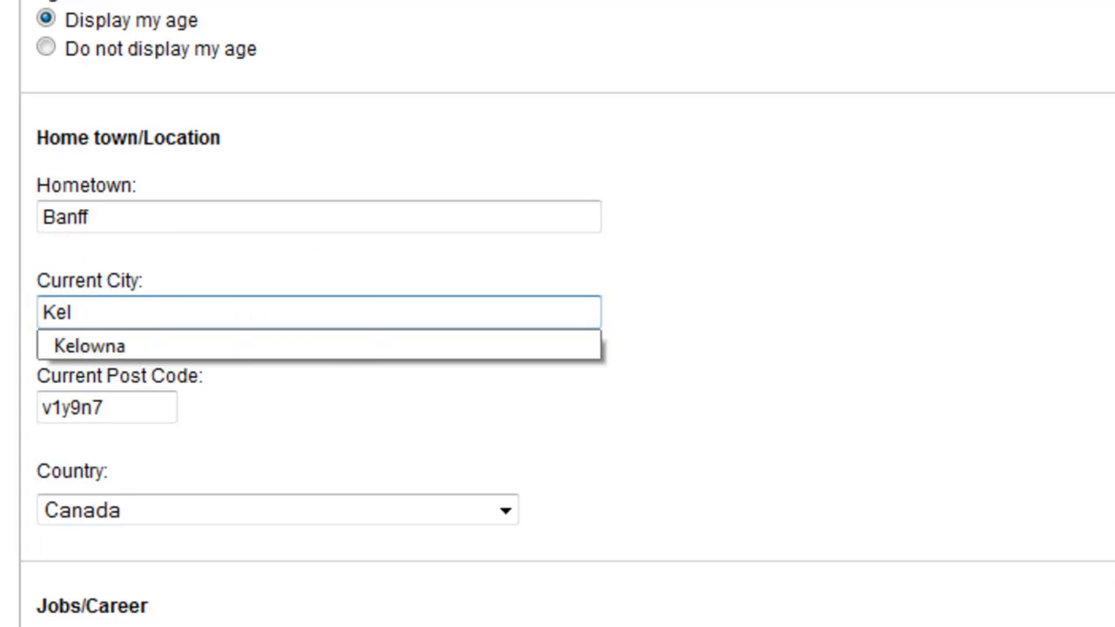
pyautogui.click(220, 389)
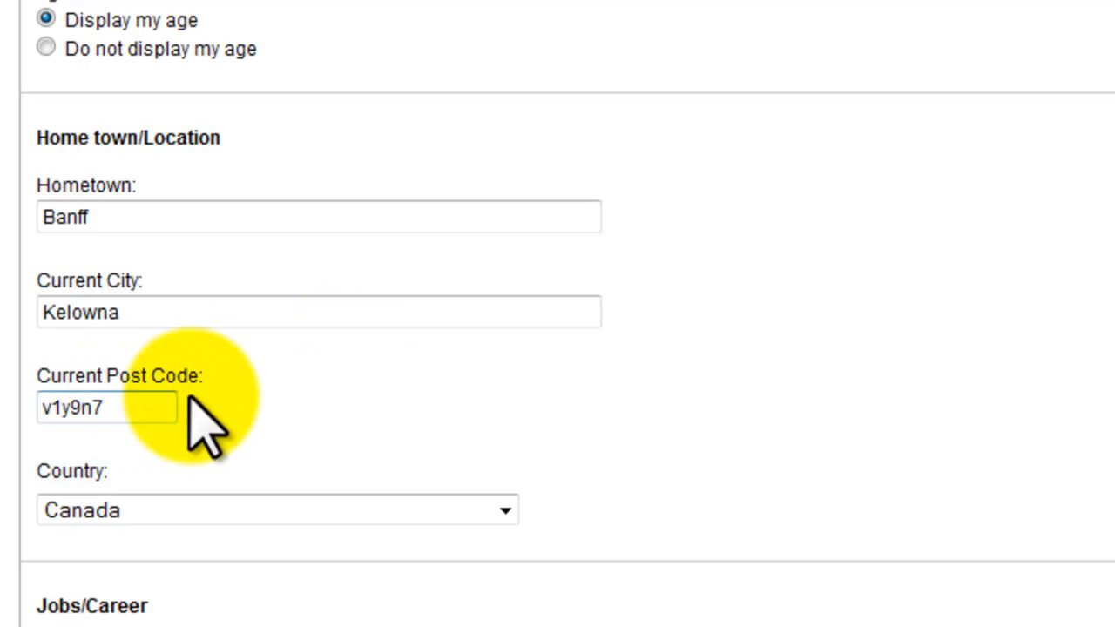
# Enter Self-employed as the occupation under Jobs/Career.
pyautogui.scroll(-2, 374, 366)
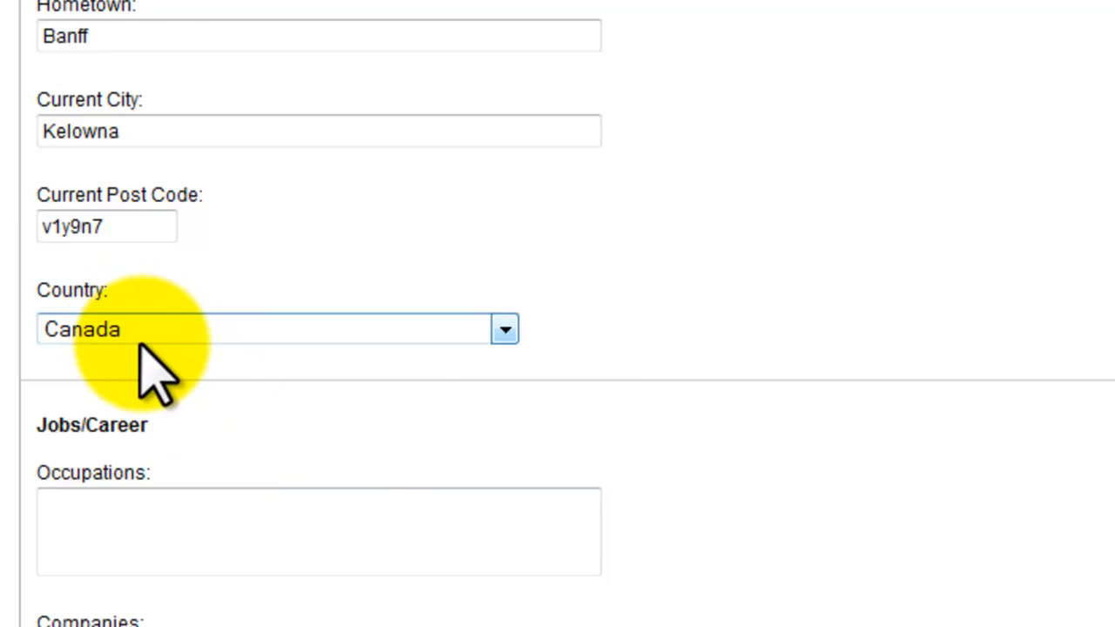
pyautogui.scroll(-2, 629, 442)
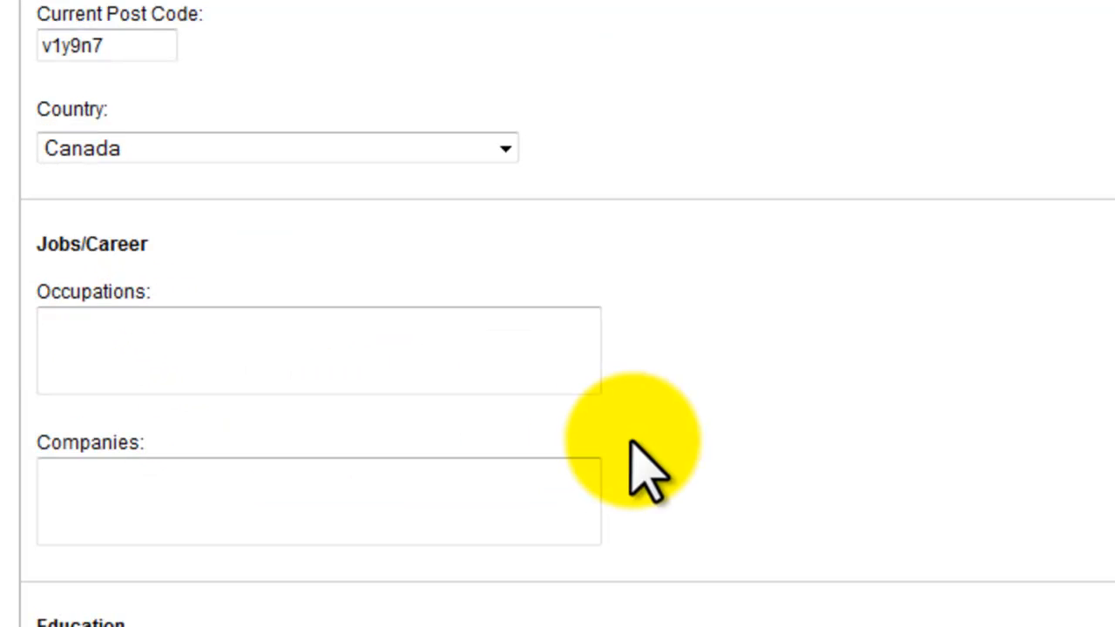
pyautogui.click(179, 374)
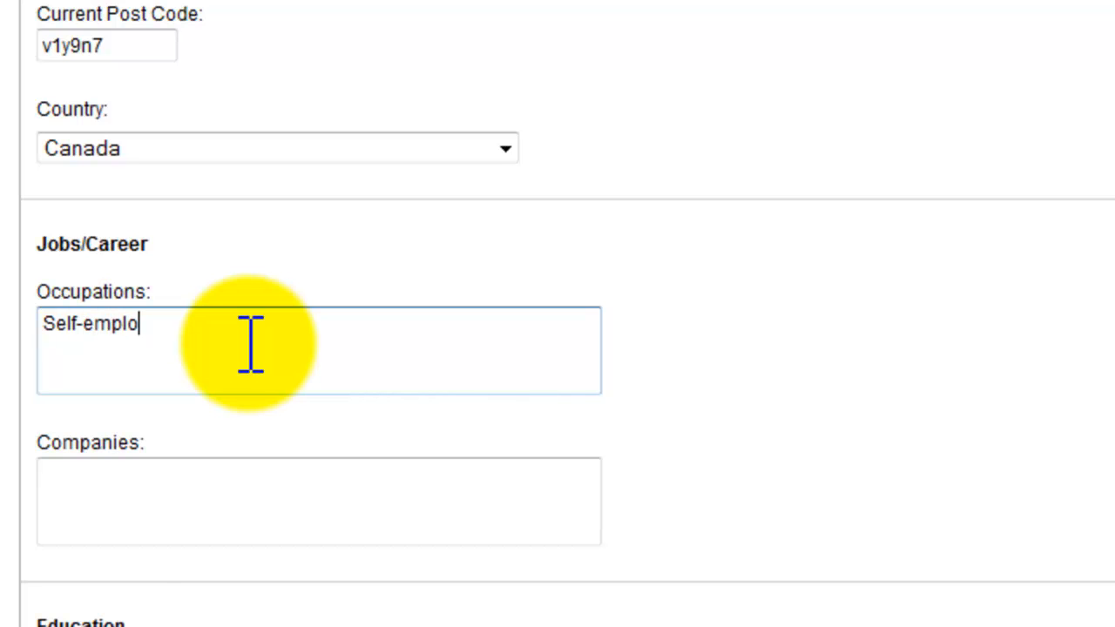
pyautogui.click(151, 509)
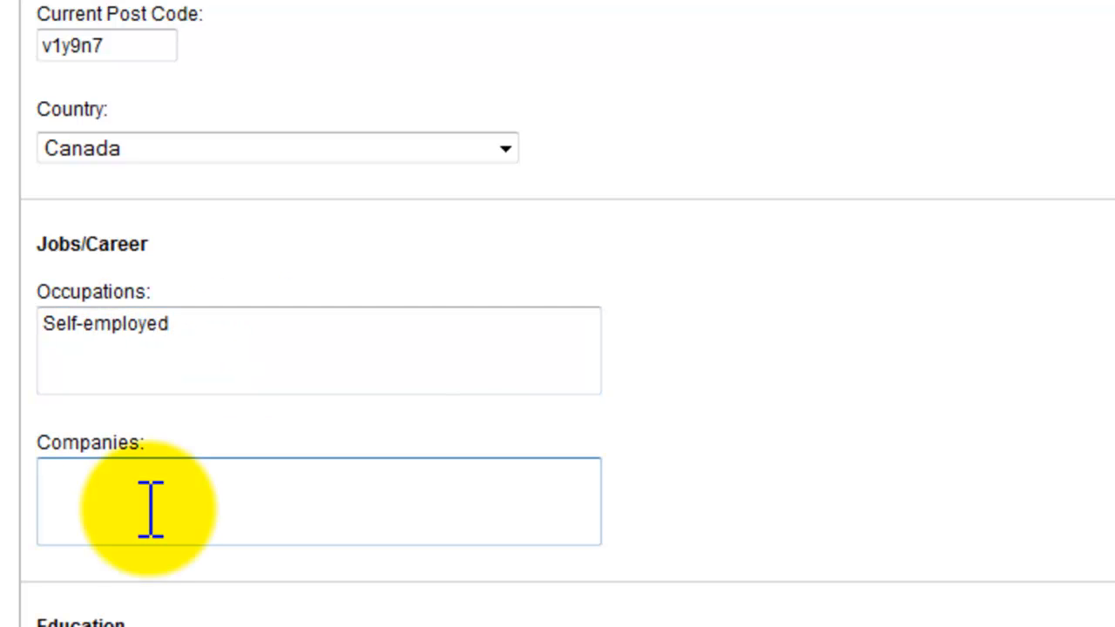
# Enter Okanagan College as the school and Rich Dad Poor Dad as the favourite book, then save the profile.
pyautogui.scroll(-4, 209, 605)
pyautogui.click(183, 410)
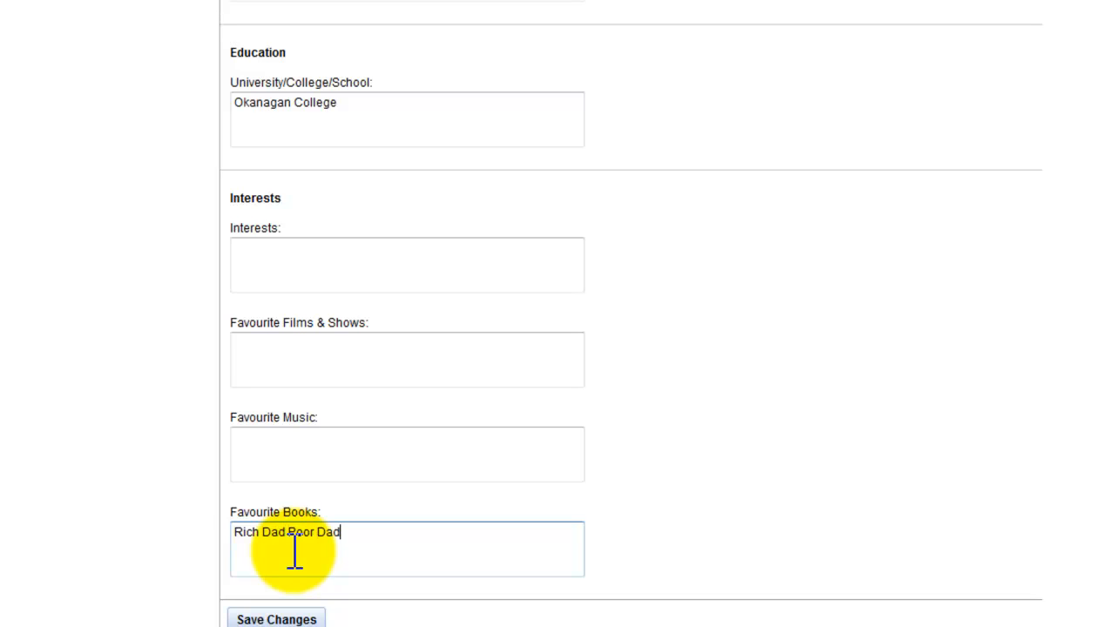
pyautogui.click(285, 619)
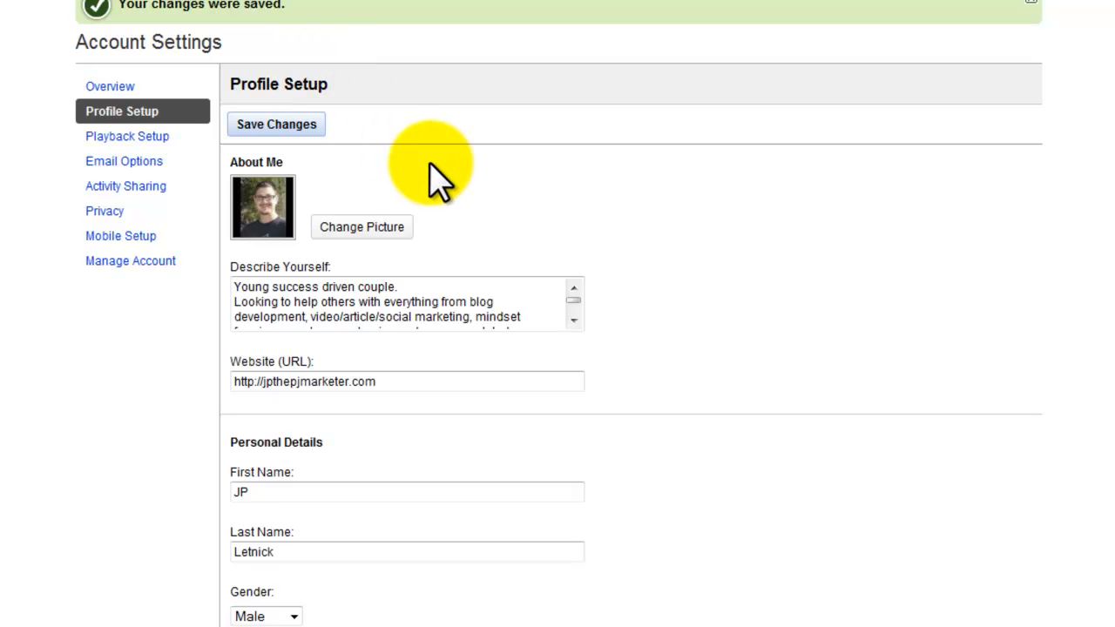
# Save the Email Options with individual emails for all listed events and weekly subscription updates enabled.
pyautogui.scroll(-1, 435, 179)
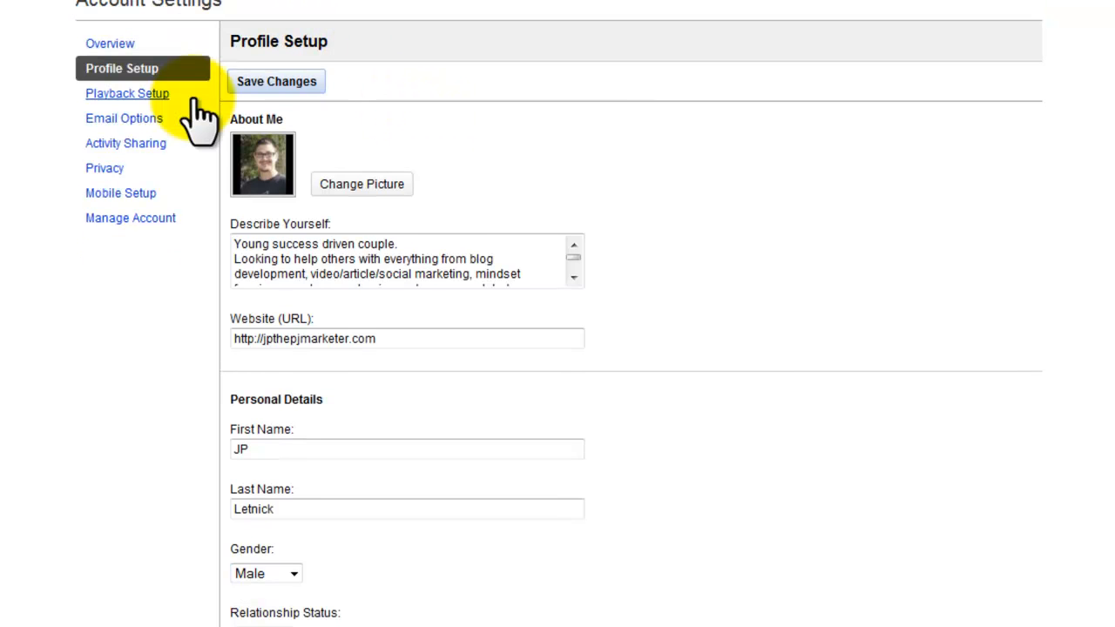
pyautogui.rightClick(148, 111)
pyautogui.click(52, 109)
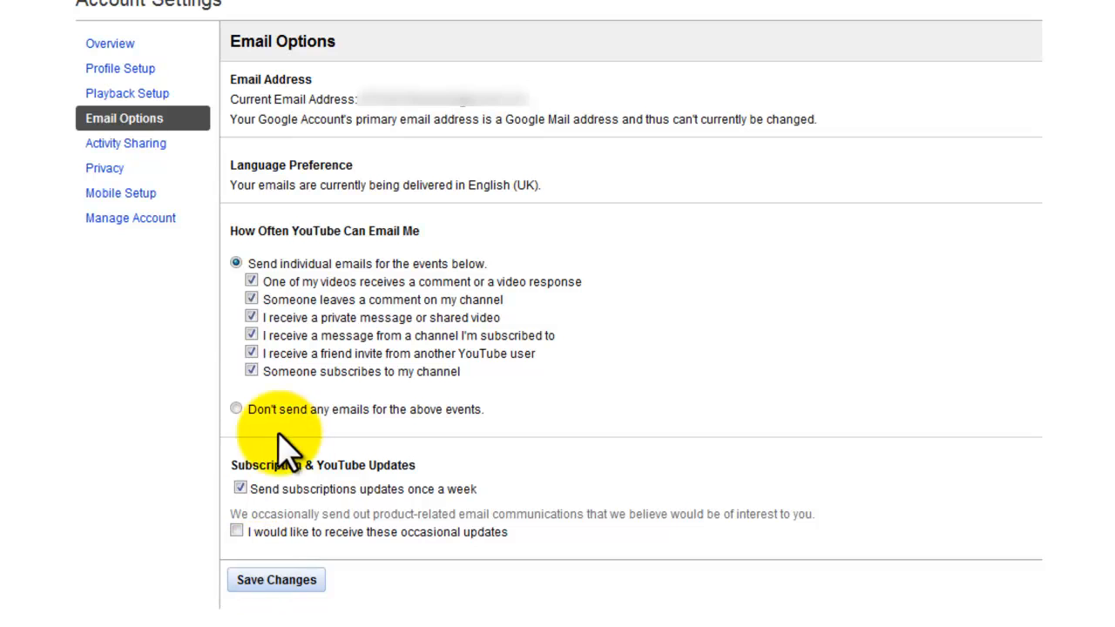
pyautogui.click(279, 589)
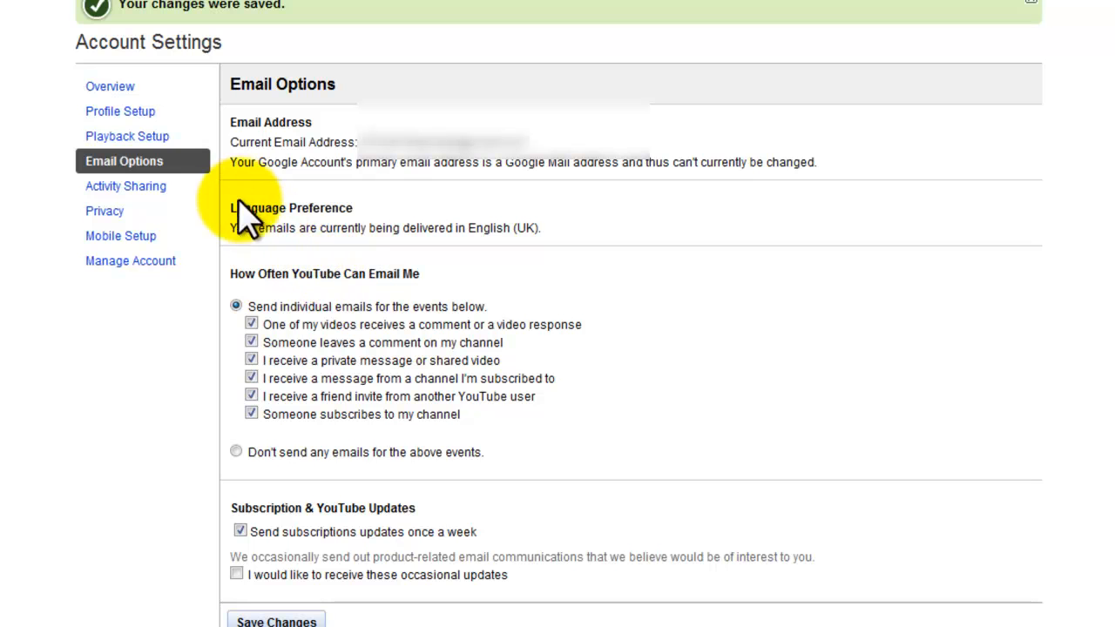
# Review the Activity Sharing settings, then save the Privacy settings with video statistics publicly visible by default.
pyautogui.click(152, 185)
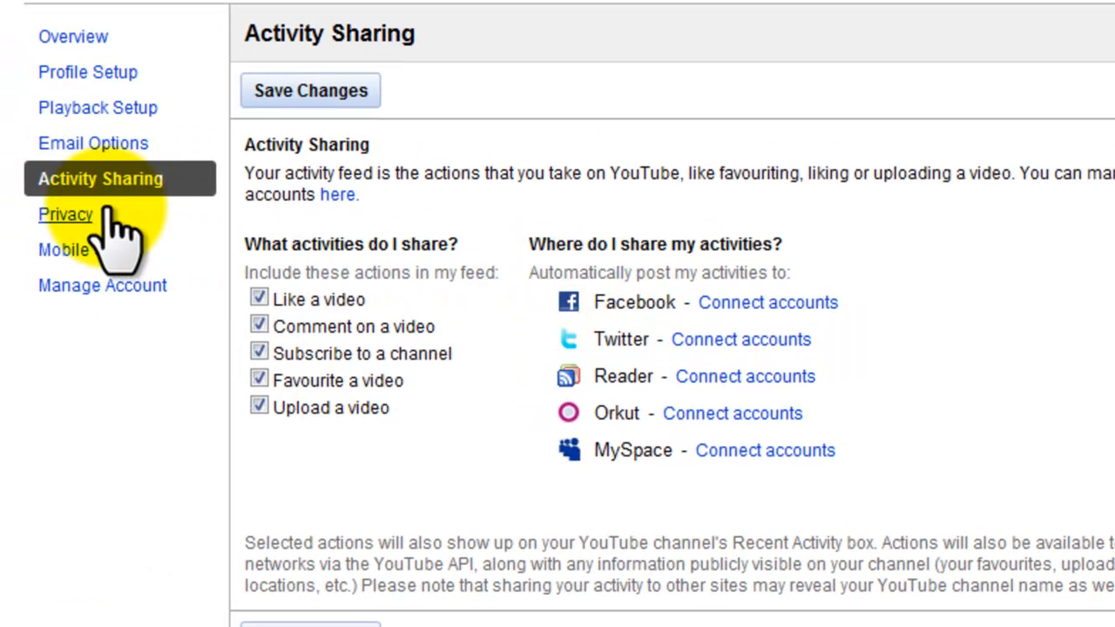
pyautogui.click(108, 212)
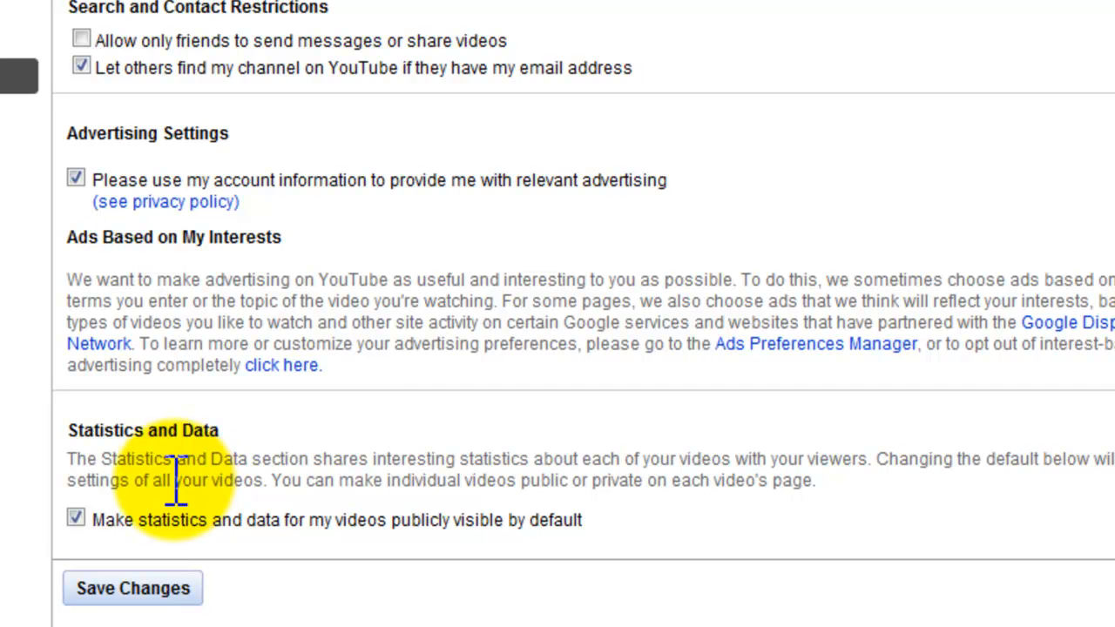
pyautogui.click(109, 595)
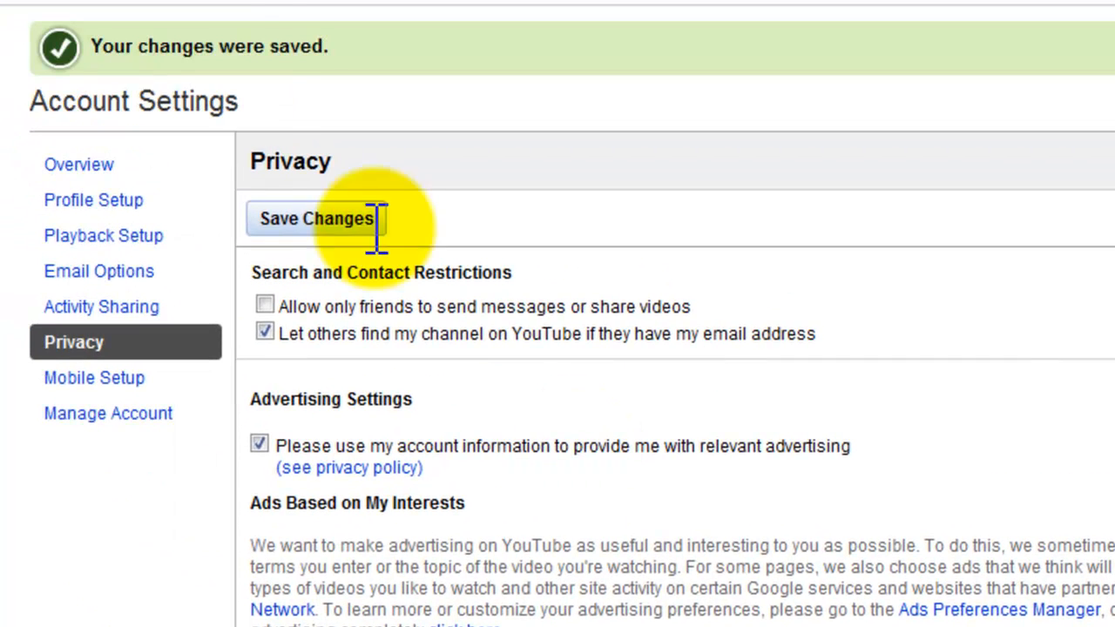
# Open Mobile Setup and highlight the email address for uploading videos from a phone.
pyautogui.click(114, 384)
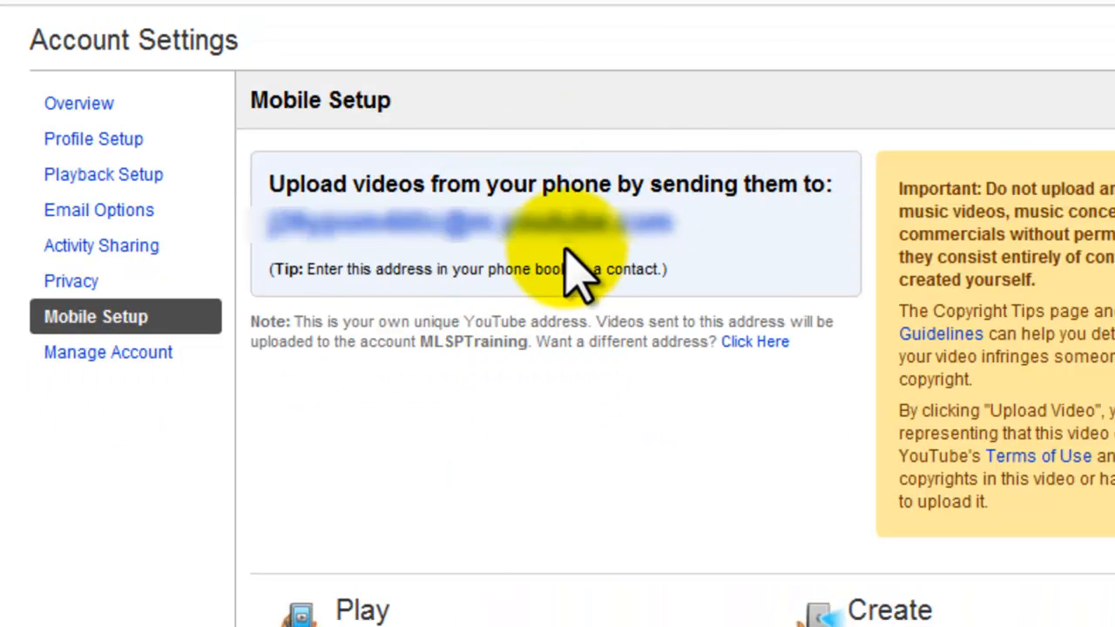
pyautogui.moveTo(265, 223); pyautogui.dragTo(699, 221)
pyautogui.click(702, 224)
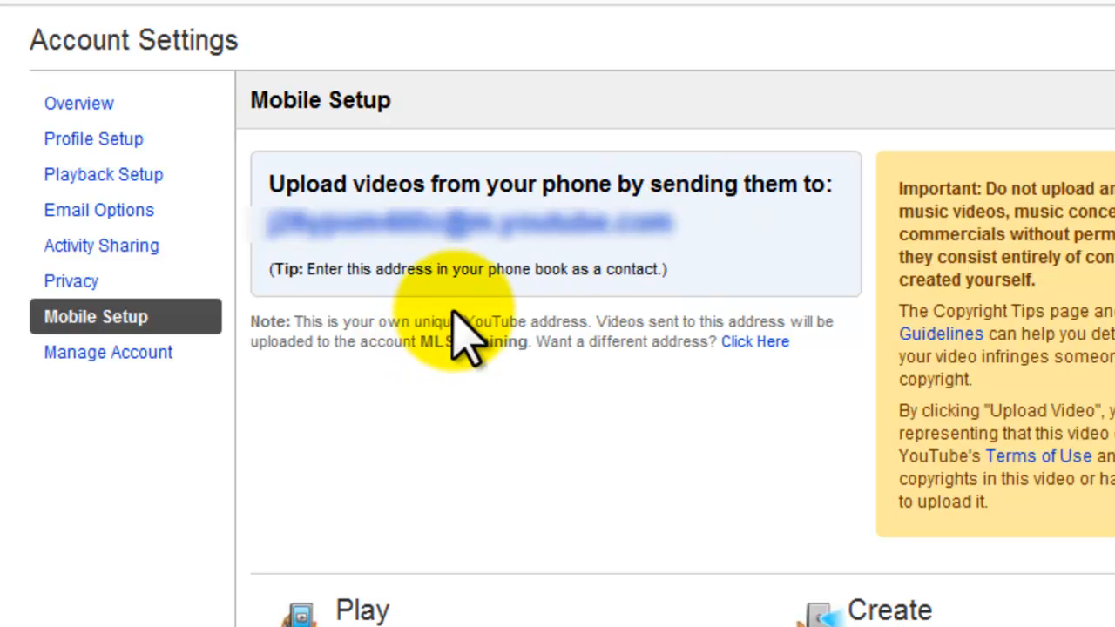
pyautogui.moveTo(268, 224); pyautogui.dragTo(676, 238)
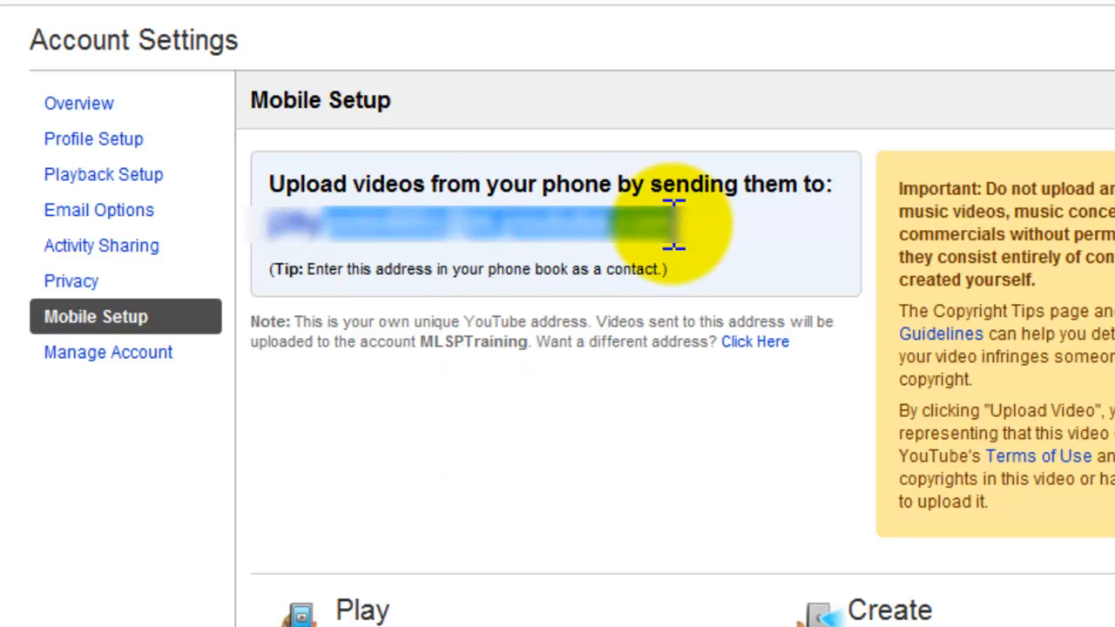
pyautogui.click(705, 233)
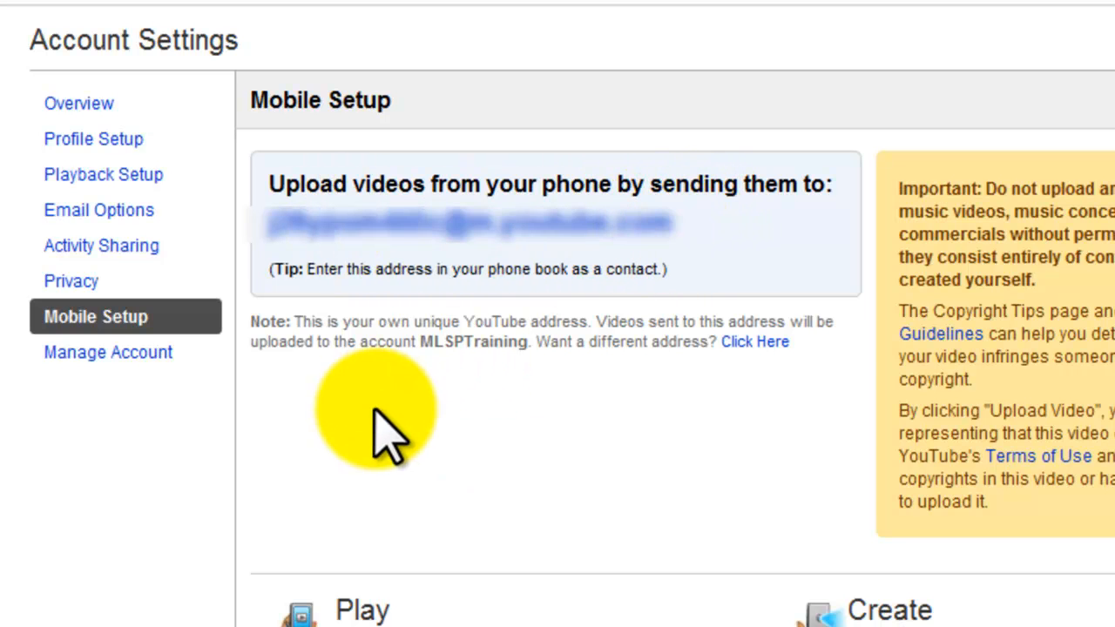
# Open Manage Account and check the copyright status of the account.
pyautogui.click(153, 357)
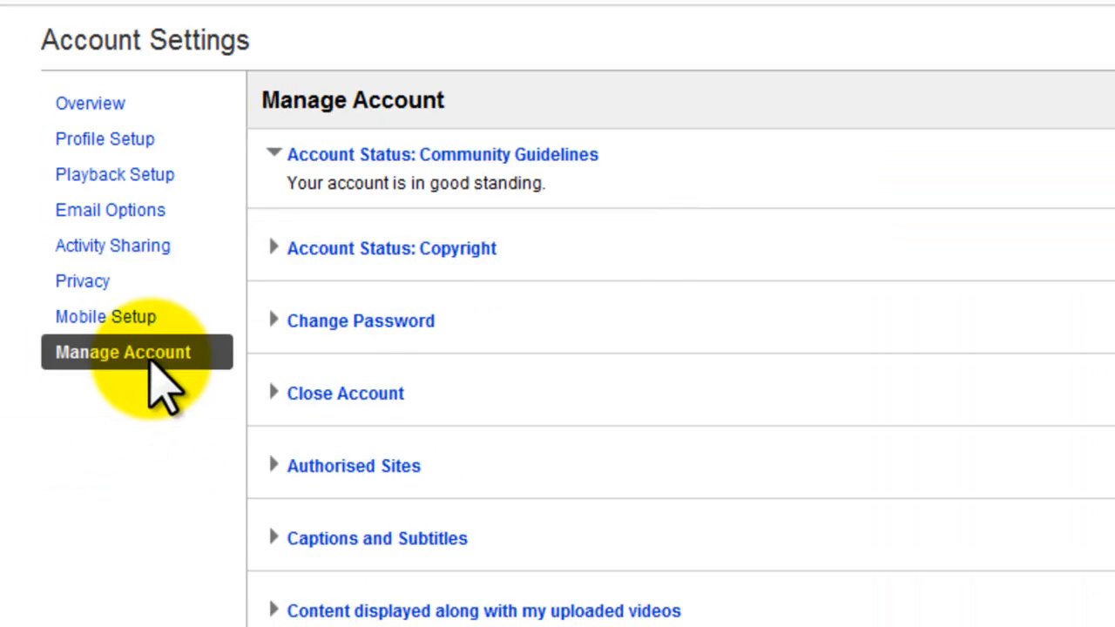
pyautogui.click(435, 248)
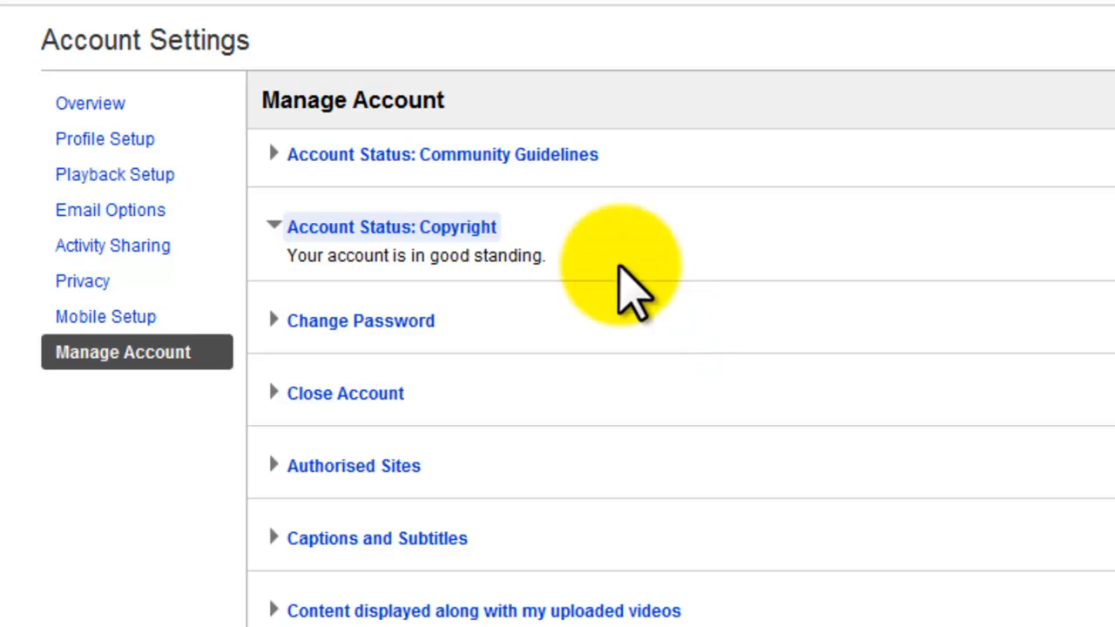
# Check the account's community guidelines and copyright status, and open the Authorised Sites settings linked to the Google sign-in.
pyautogui.click(443, 158)
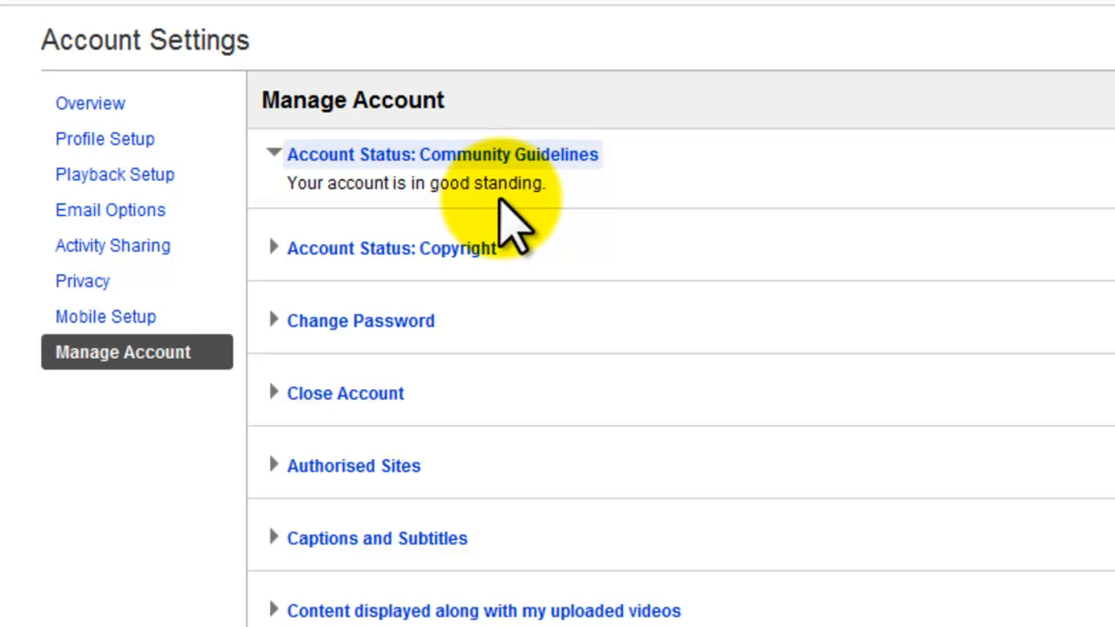
pyautogui.click(389, 253)
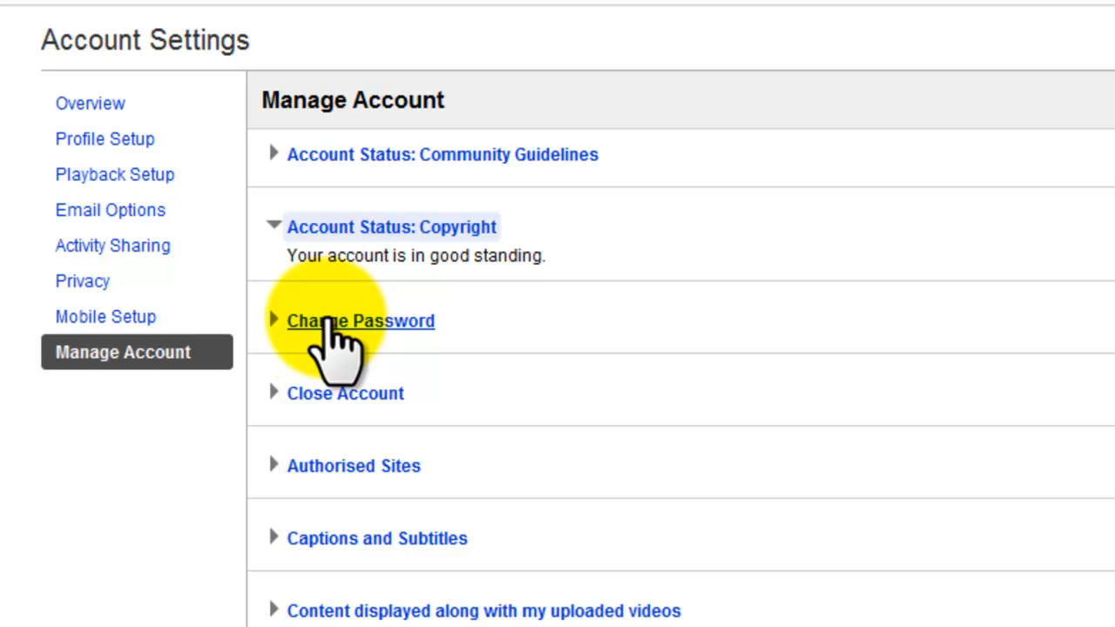
pyautogui.click(357, 461)
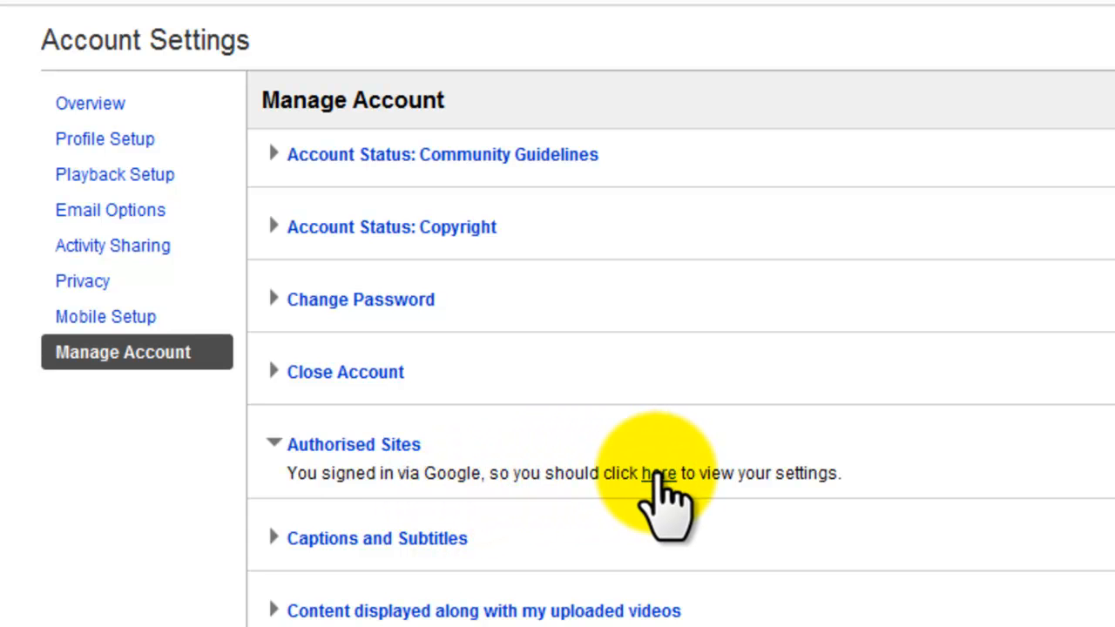
pyautogui.click(656, 475)
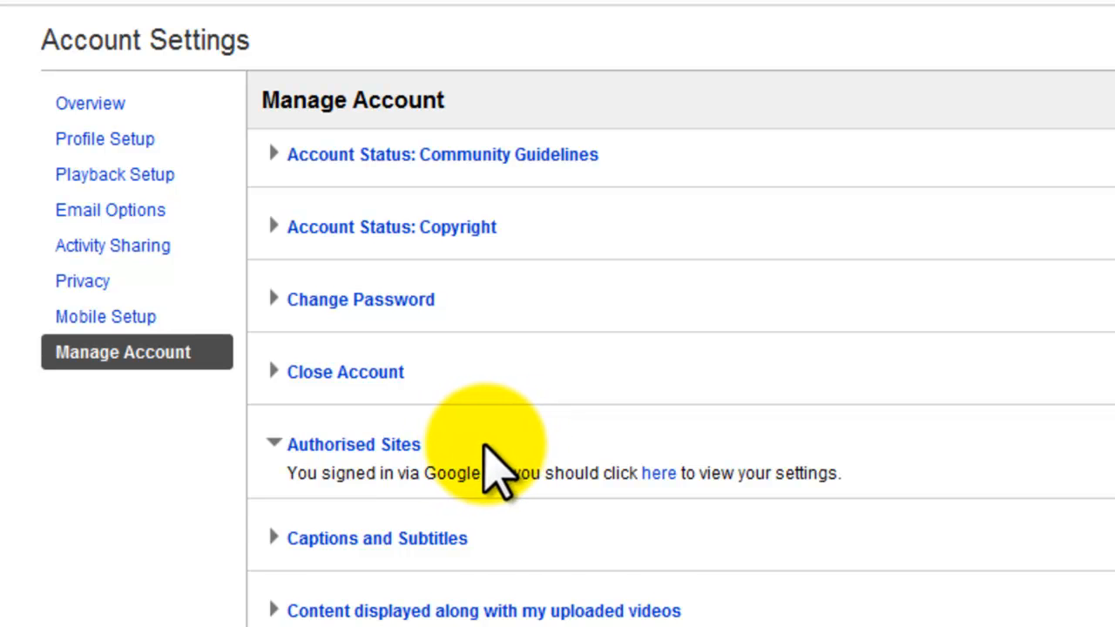
# Review the Captions and Subtitles settings and the advertisement options for content displayed along with uploaded videos.
pyautogui.click(400, 541)
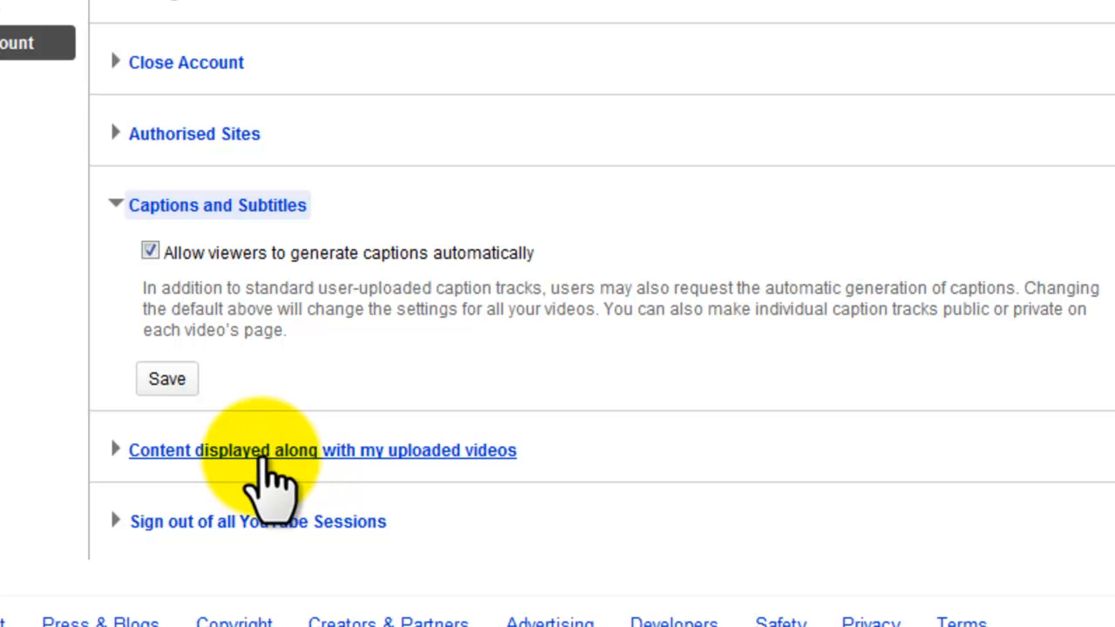
pyautogui.click(261, 453)
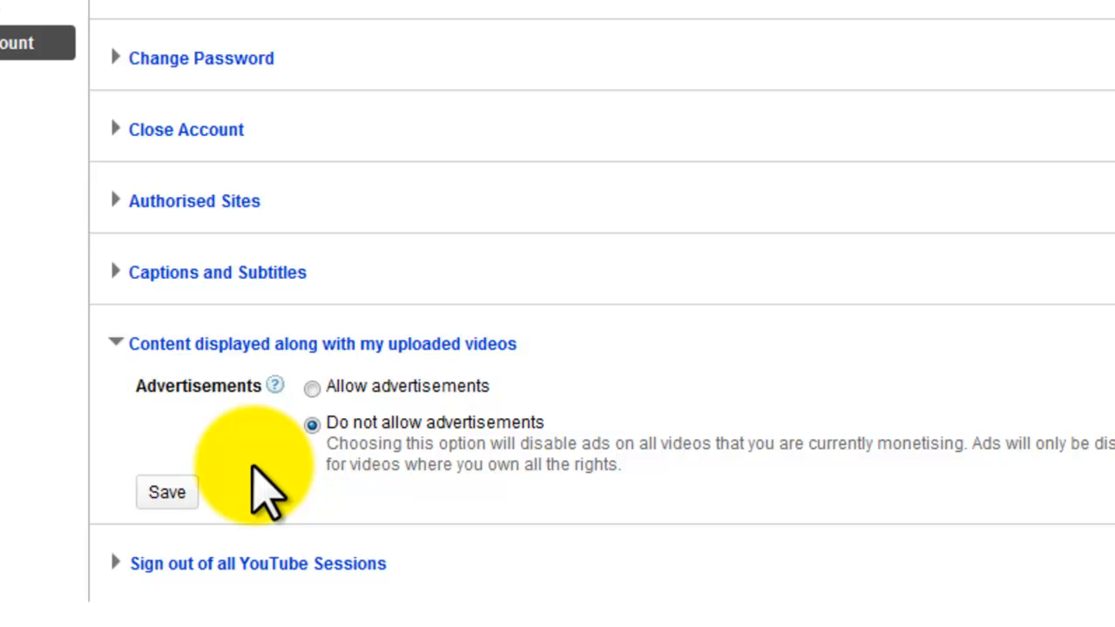
pyautogui.scroll(-1, 253, 474)
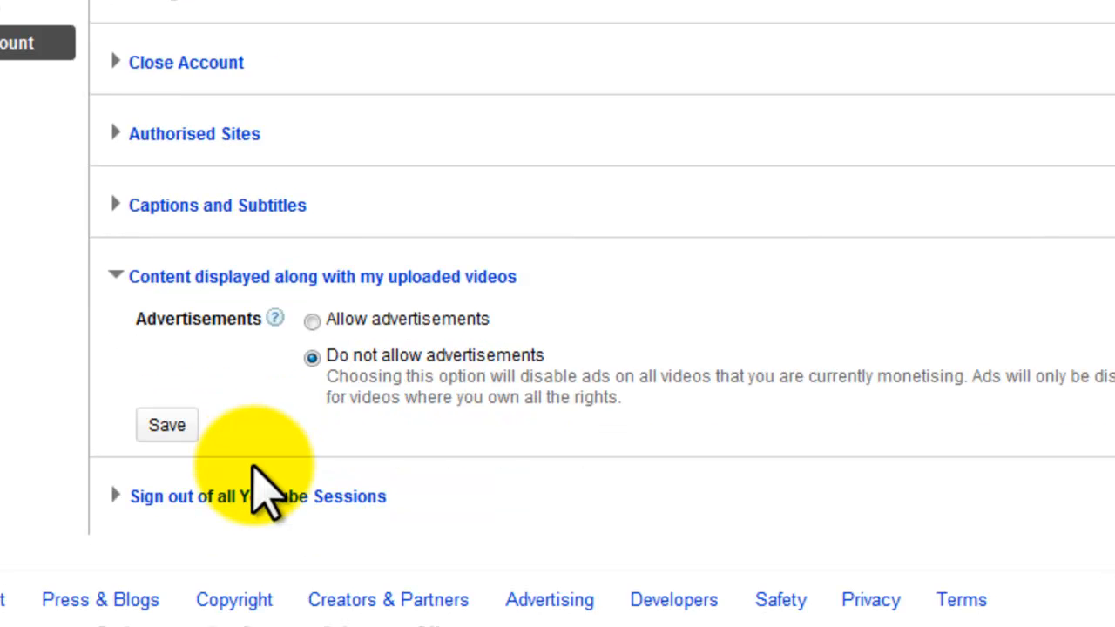